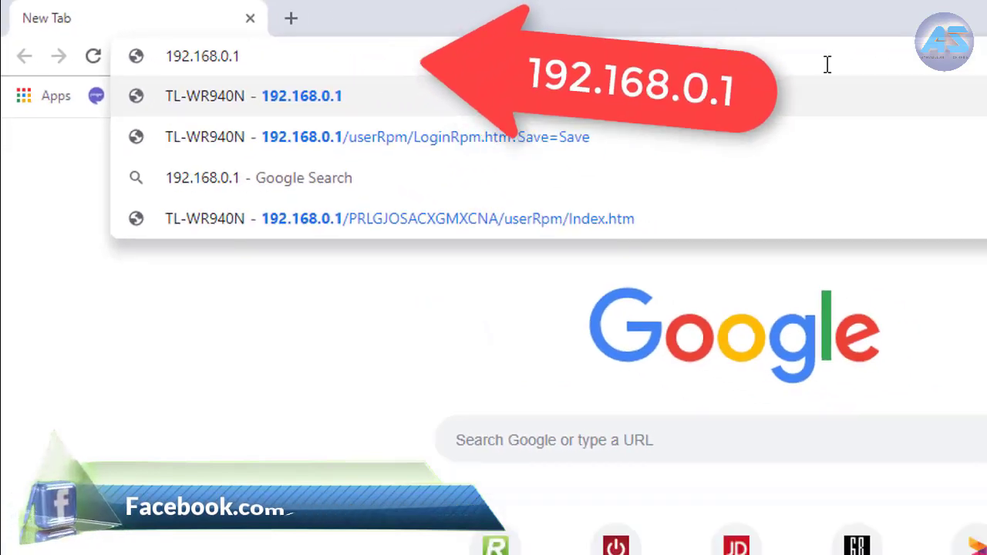
Step: Load the TP-Link router login page at 192.168.0.1 in Chrome
key("Return")
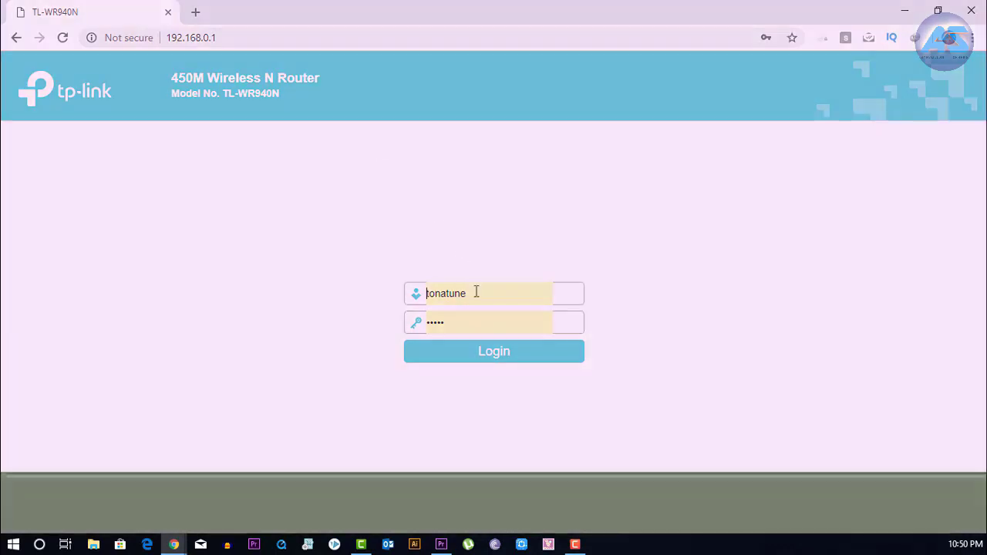
Step: Replace the autofilled login with username admin and the router password, then log in
double_click(476, 291)
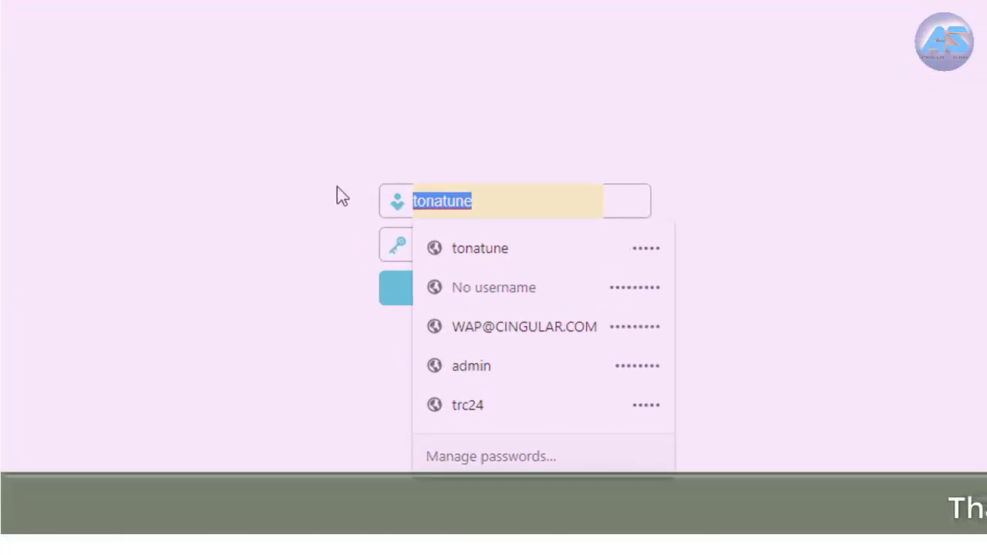
type("ad")
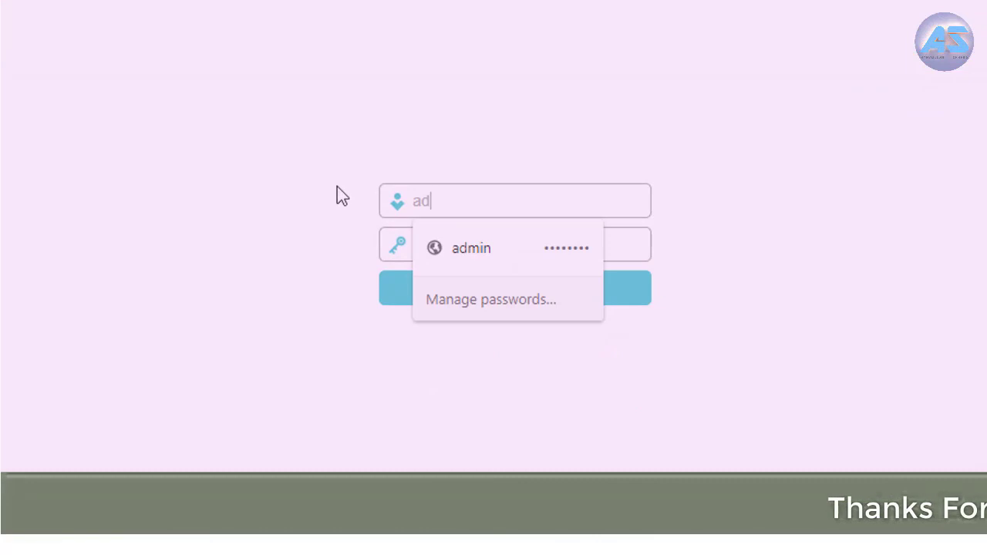
type("min")
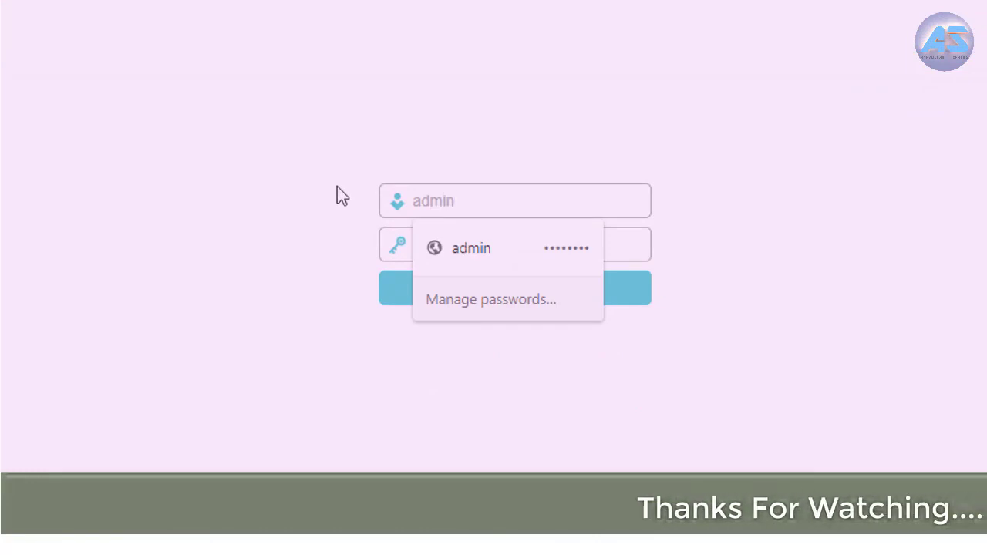
left_click(487, 247)
left_click_drag(486, 244, 395, 239)
type("1234")
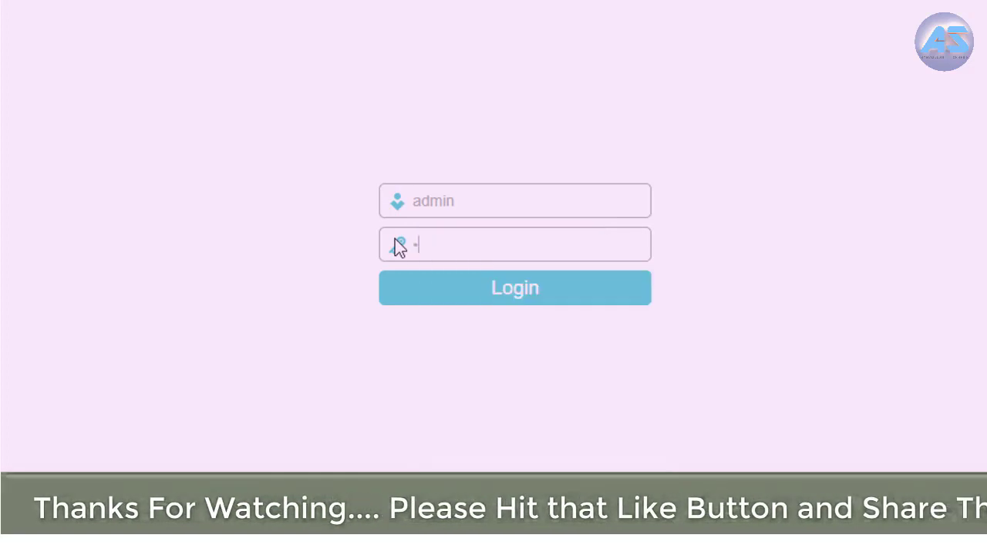
type("5")
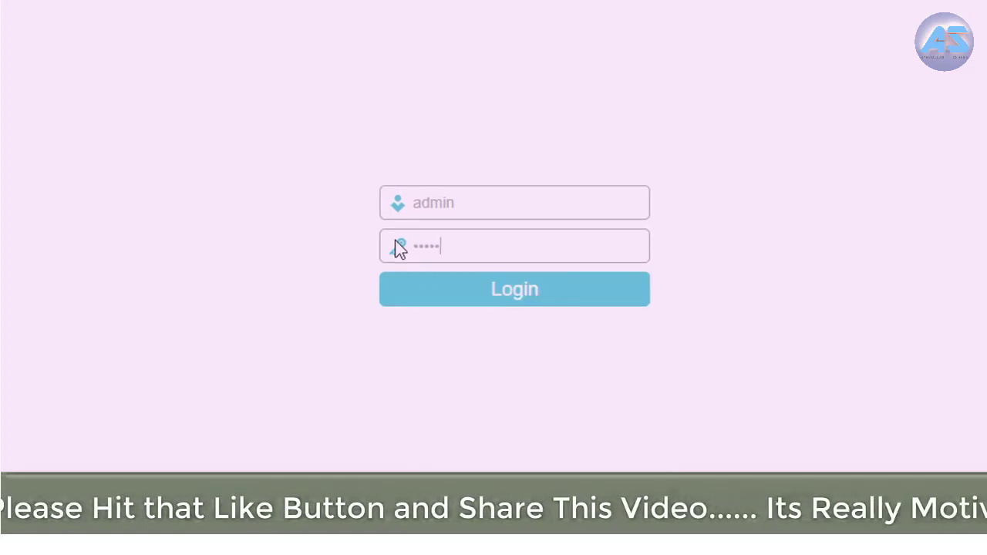
left_click(507, 293)
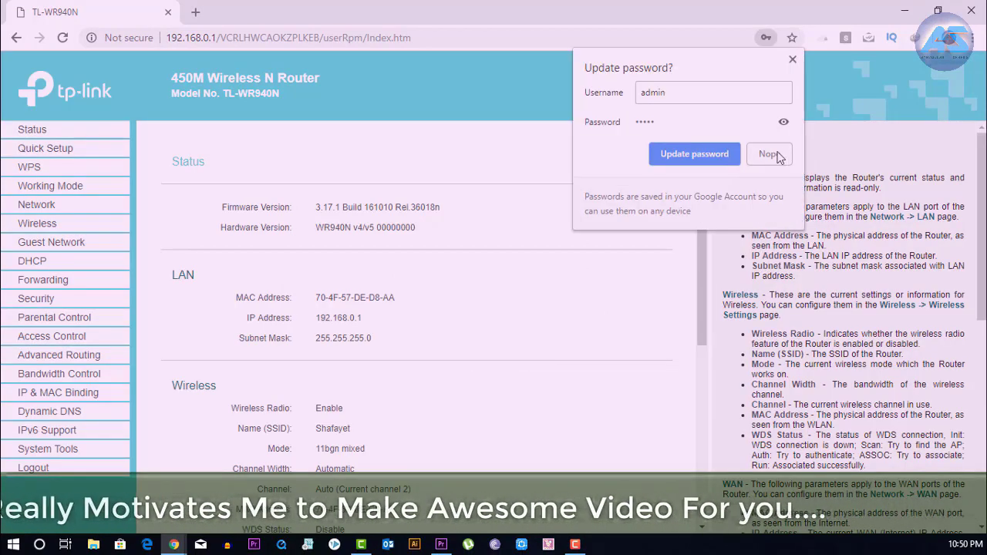
Step: Decline Chrome's password update and open System Tools > Password
left_click(769, 153)
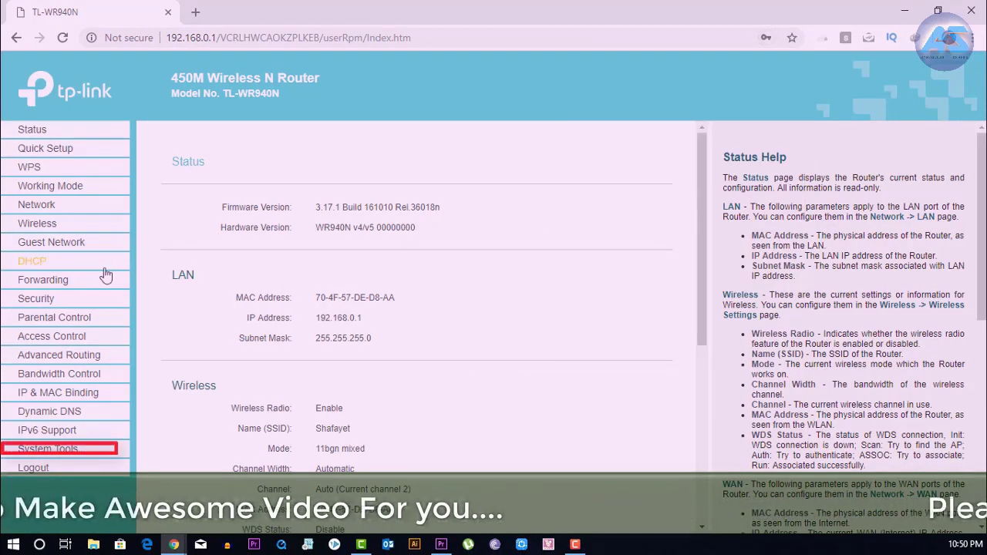
left_click(66, 456)
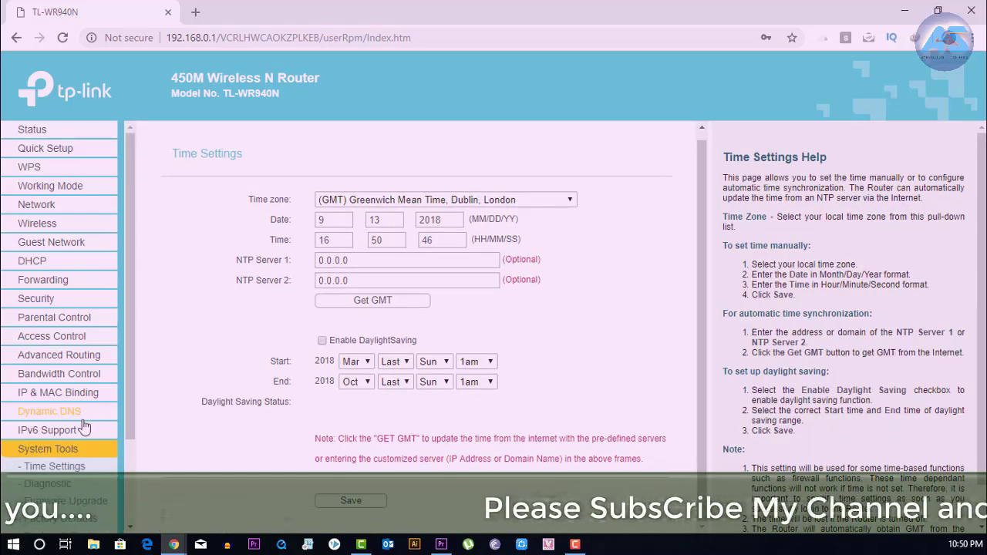
scroll(85, 427, "down", 1)
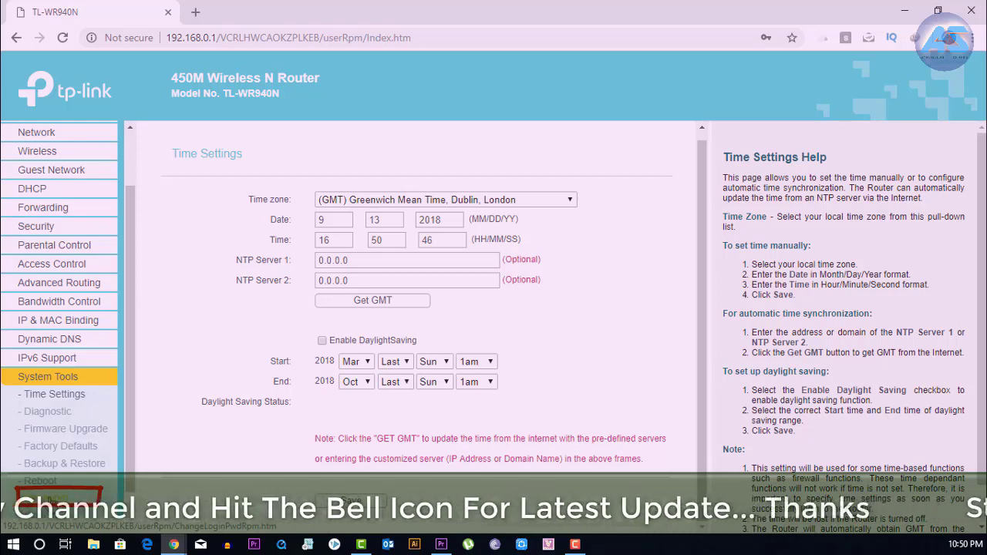
left_click(48, 497)
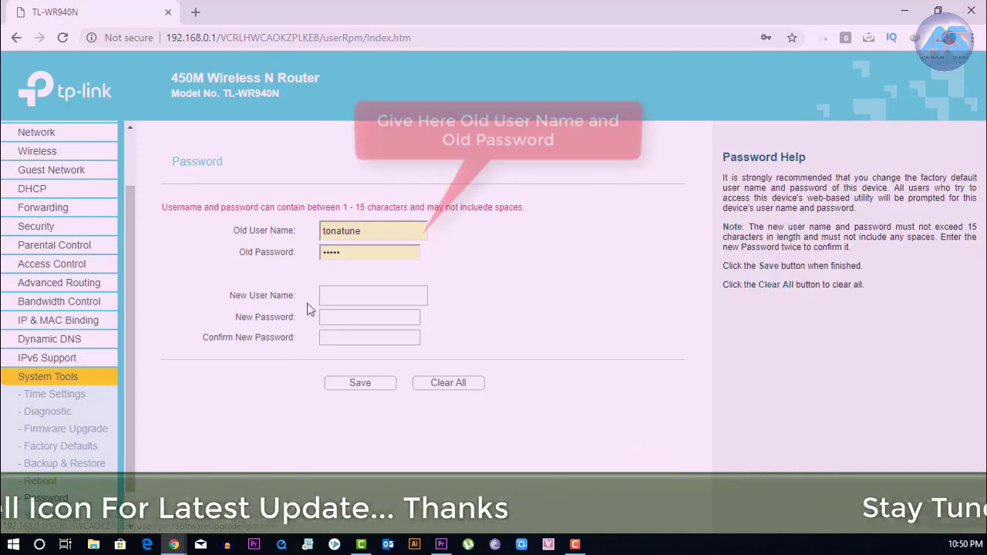
Step: Clear the autofilled Old User Name and Old Password fields on the Password page
left_click_drag(401, 231, 248, 229)
key("BackSpace")
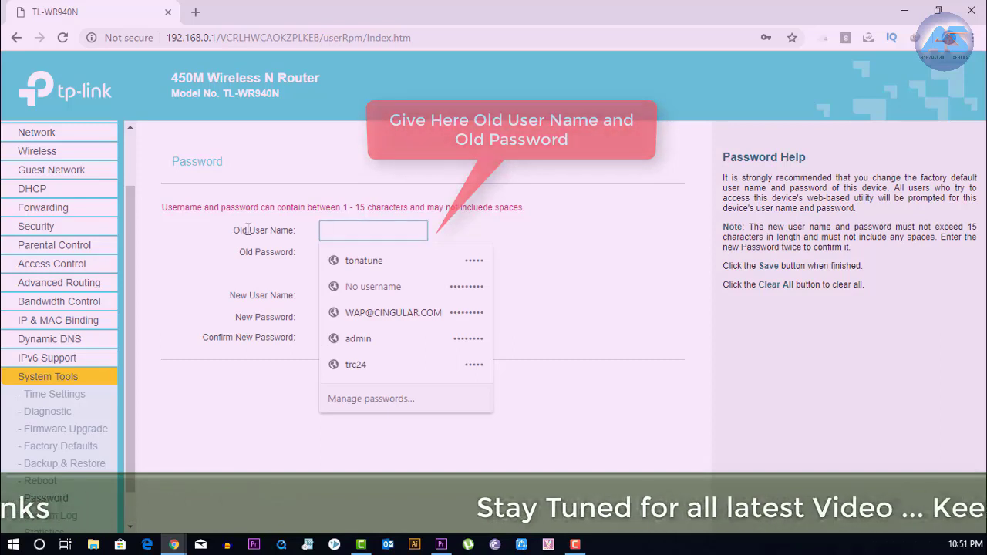
key("Tab")
type("admin")
left_click_drag(359, 251, 258, 251)
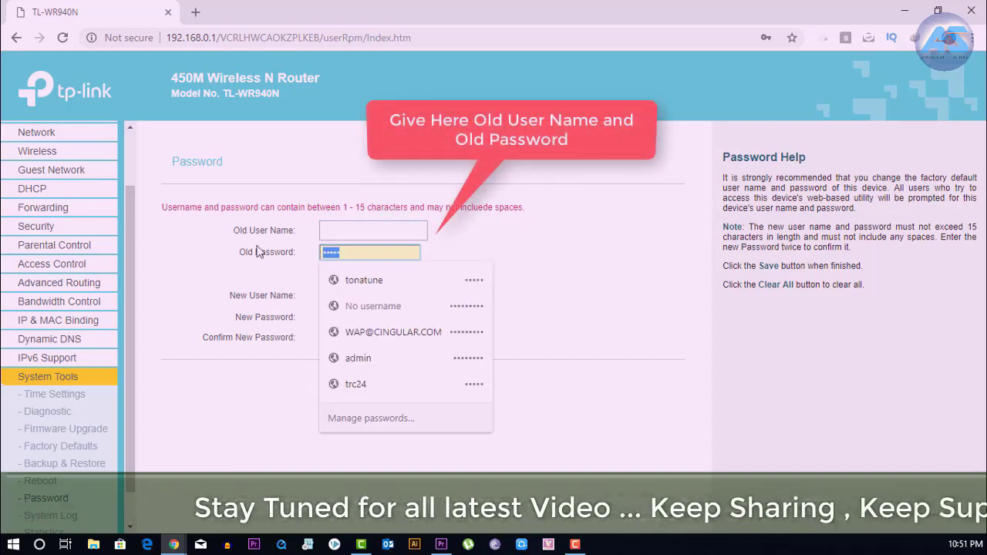
key("BackSpace")
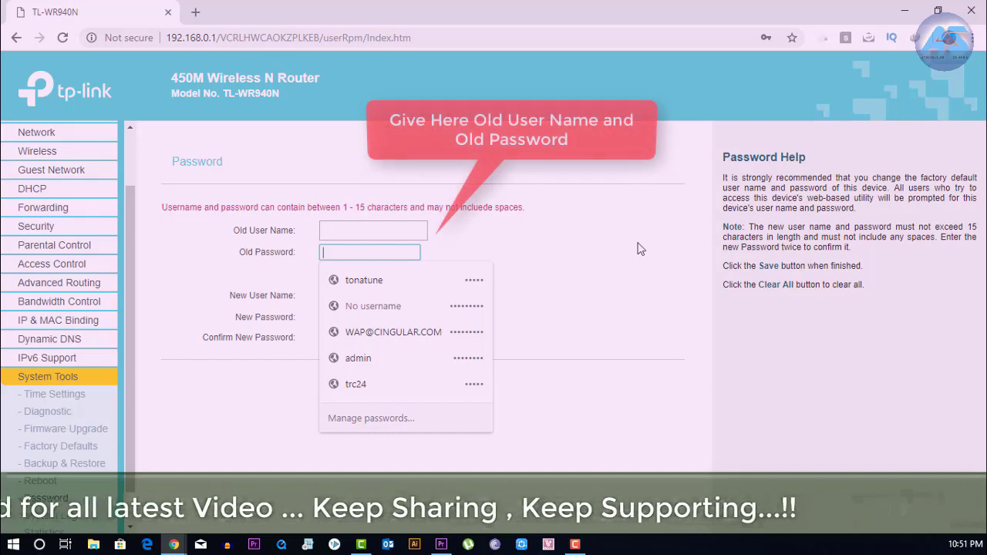
left_click(259, 252)
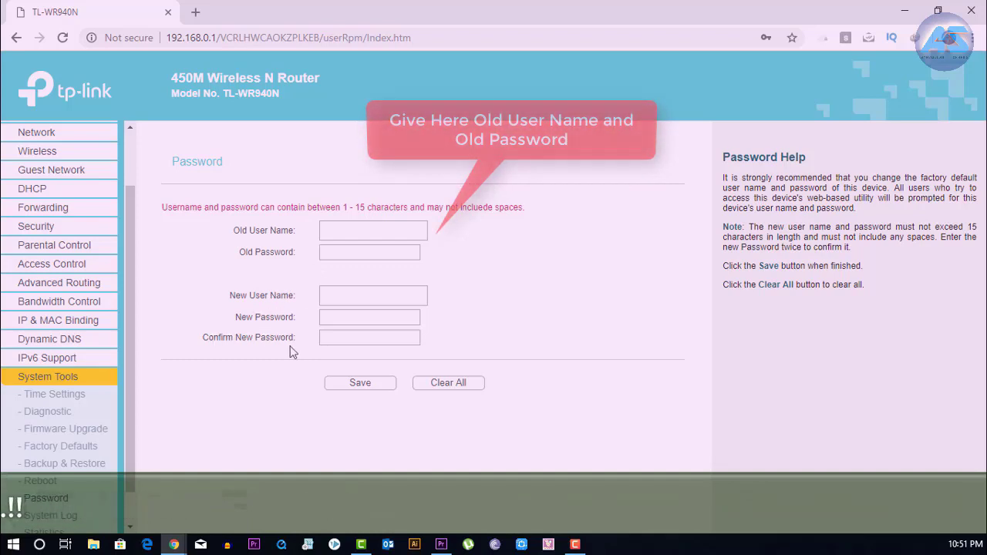
Step: Enter the old user name admin and the old password
left_click(339, 230)
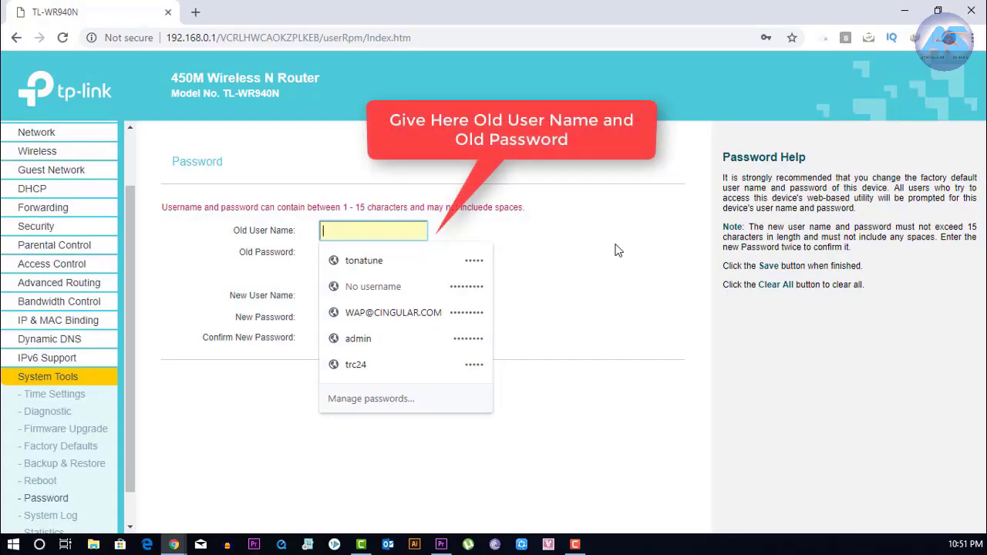
type("admi")
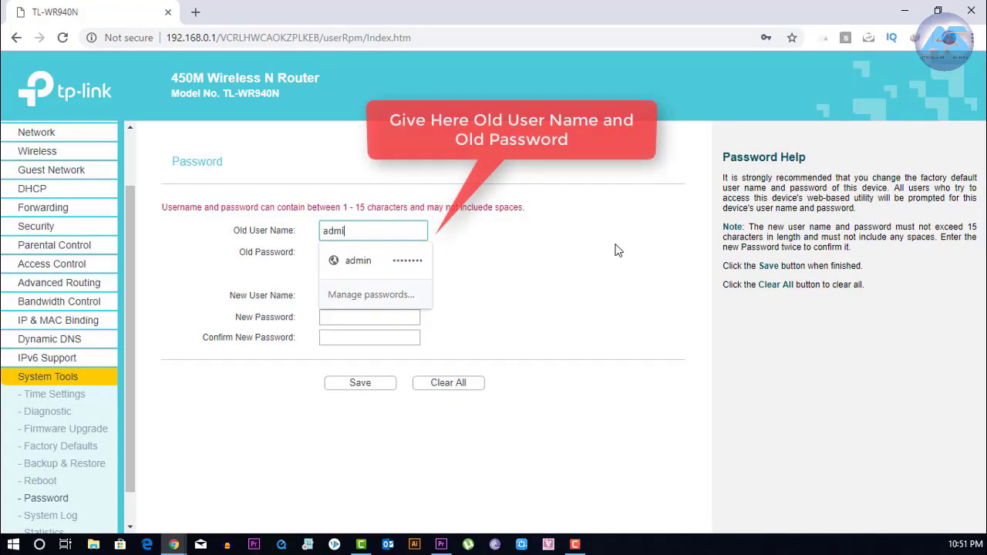
type("n")
key("Tab")
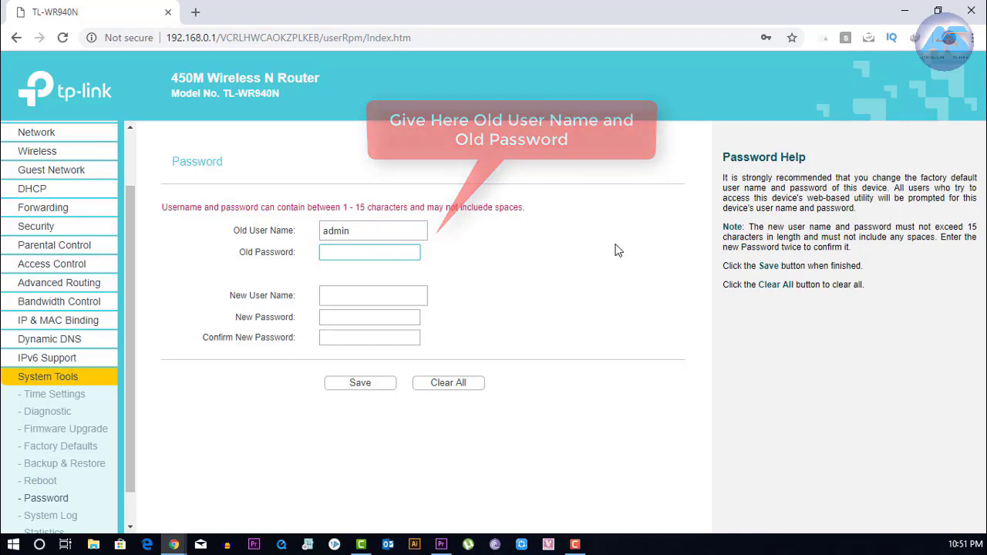
type("admi")
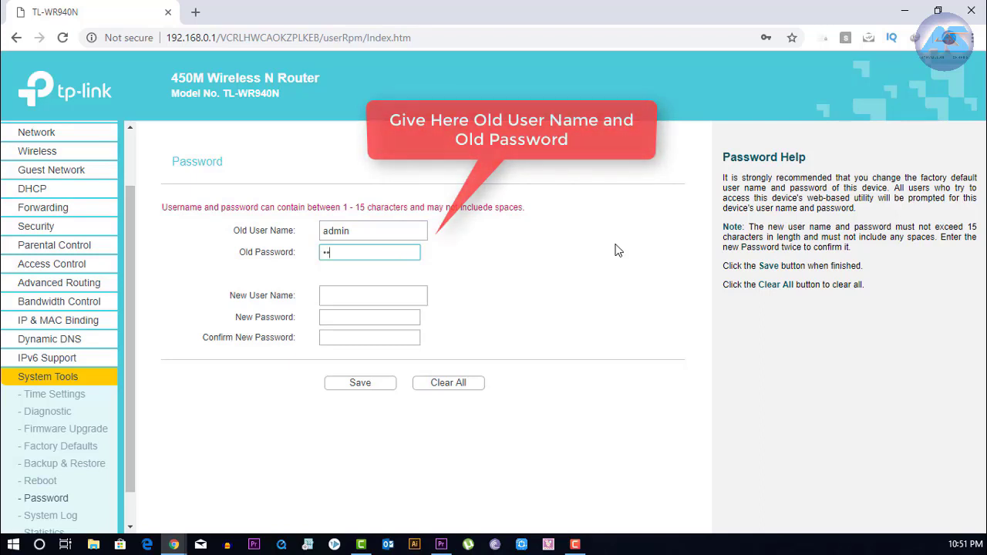
type("n")
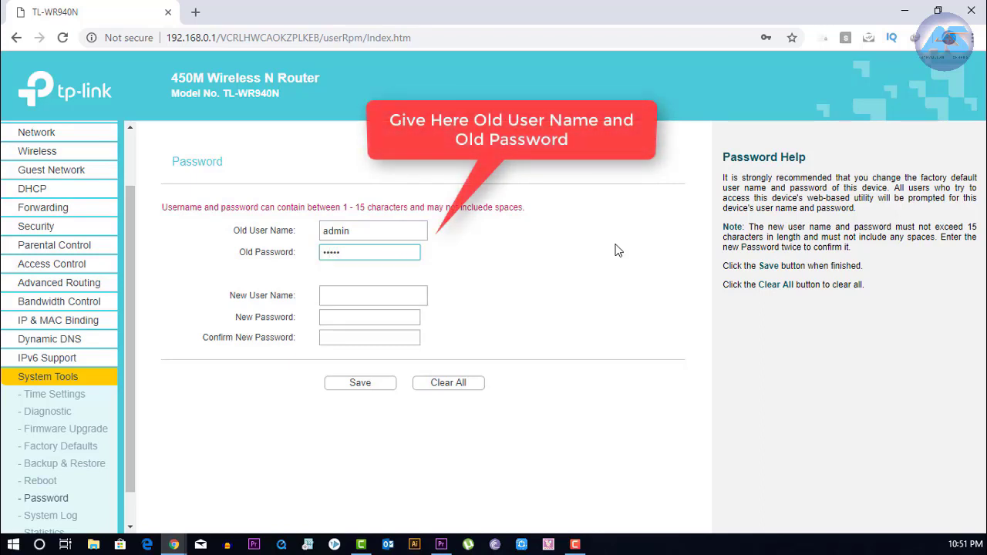
Step: Enter the new user name and the new password, confirming it a second time
left_click(363, 293)
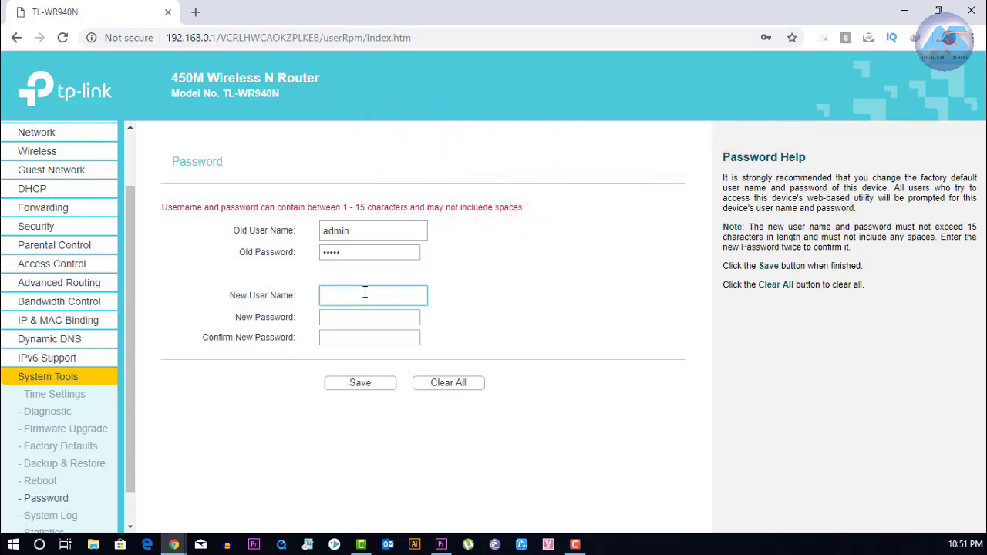
type("tonatune")
left_click(386, 316)
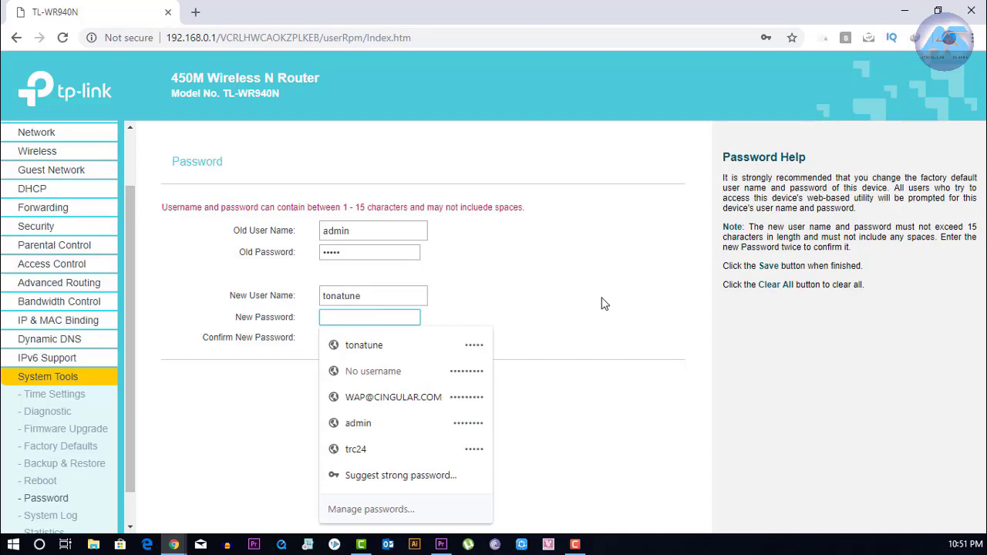
type("•••••")
left_click(590, 305)
left_click(365, 336)
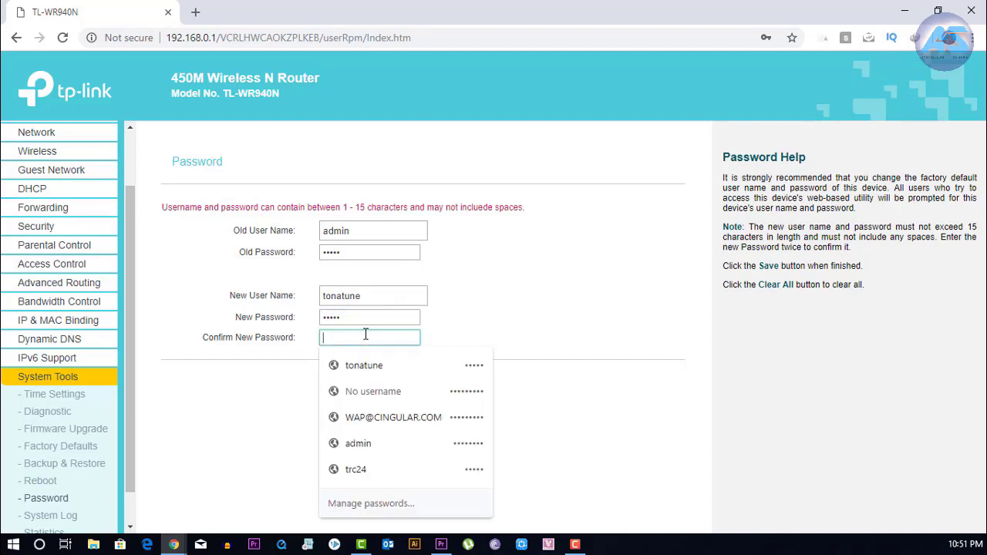
type("•••••")
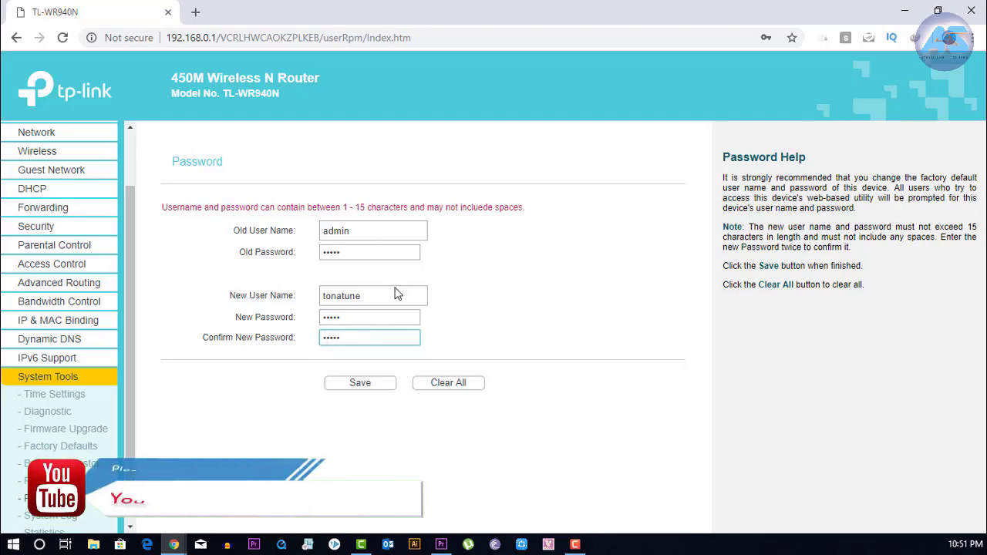
Step: Save the new credentials and decline Chrome's password update on the login page
left_click(373, 385)
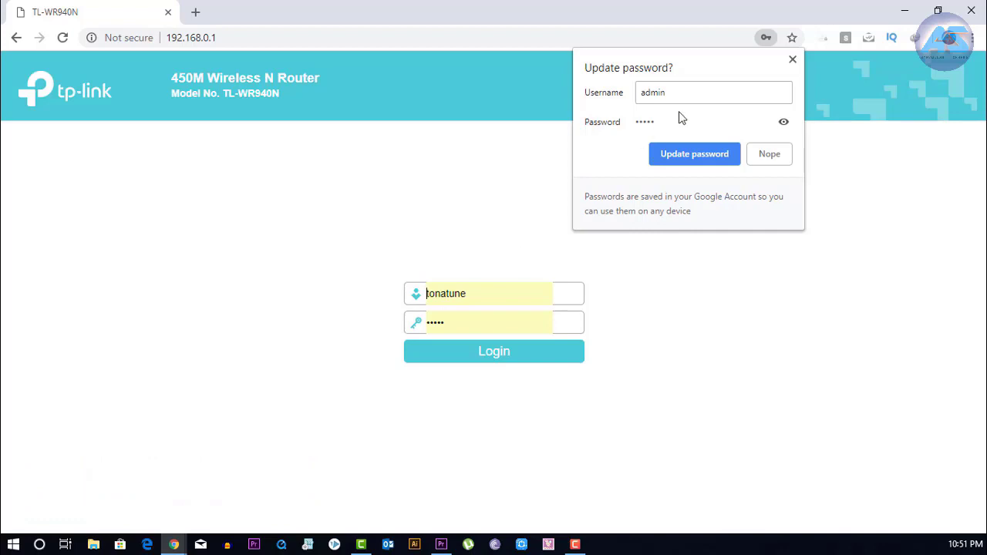
left_click(793, 61)
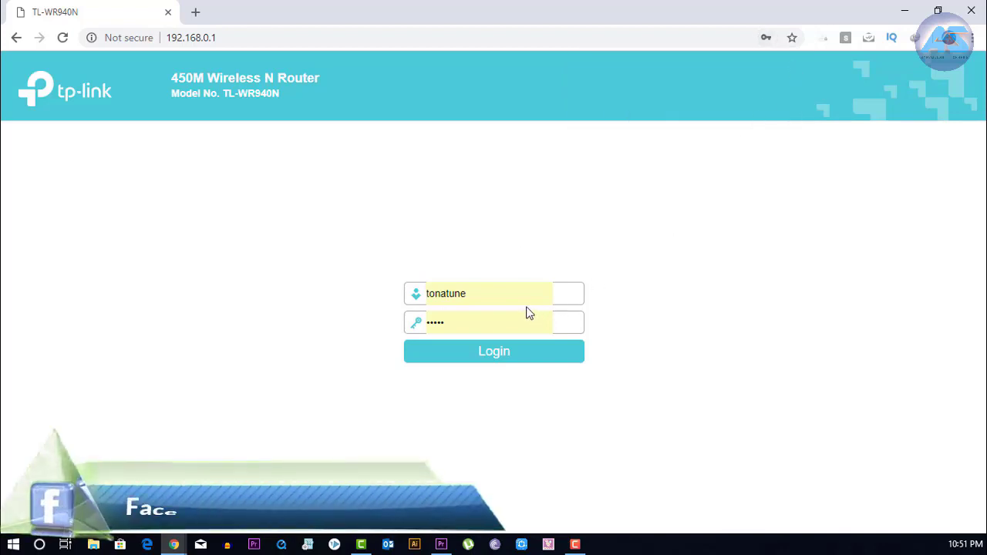
Step: Log back in to the router with the new user name and new password
double_click(498, 292)
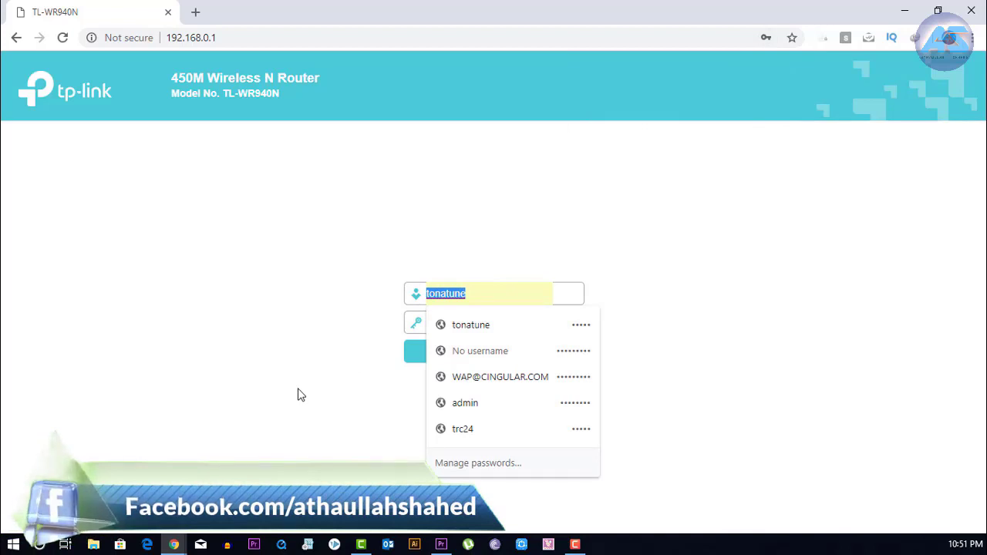
type("to")
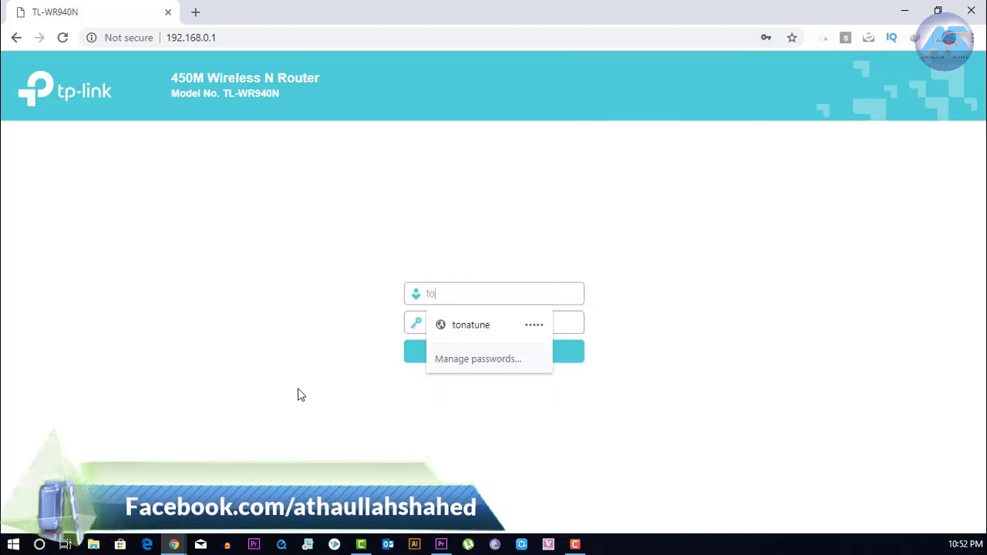
type("natune")
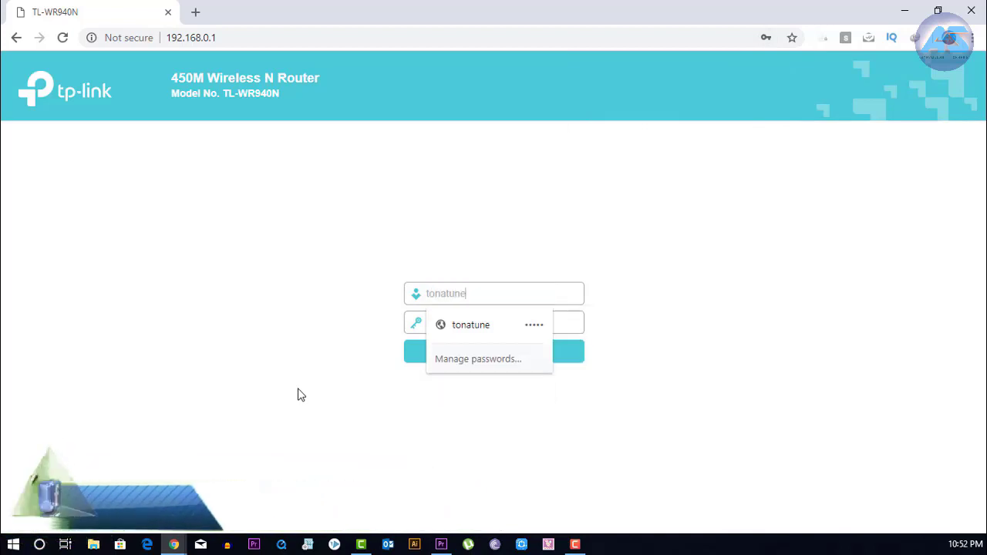
key("Tab")
left_click(523, 323)
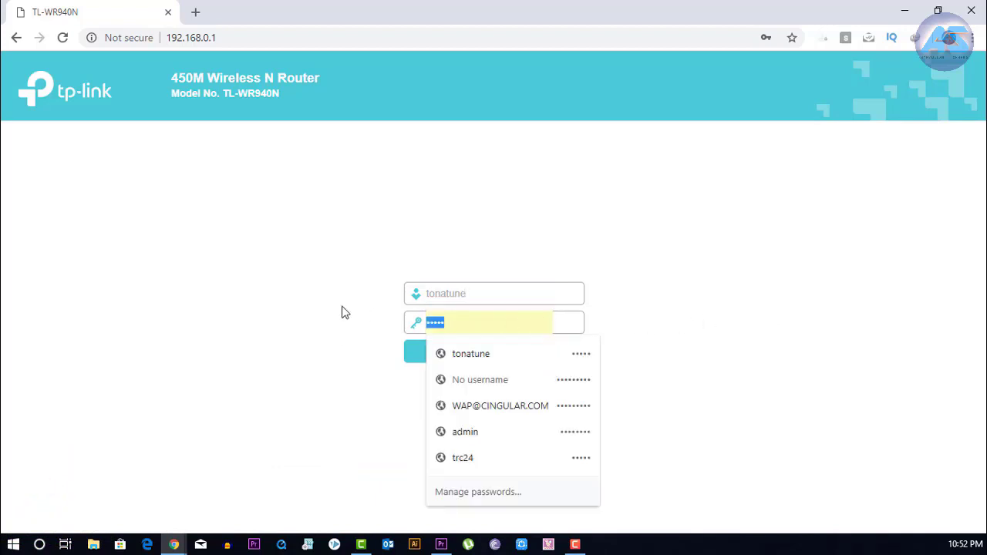
type("admin")
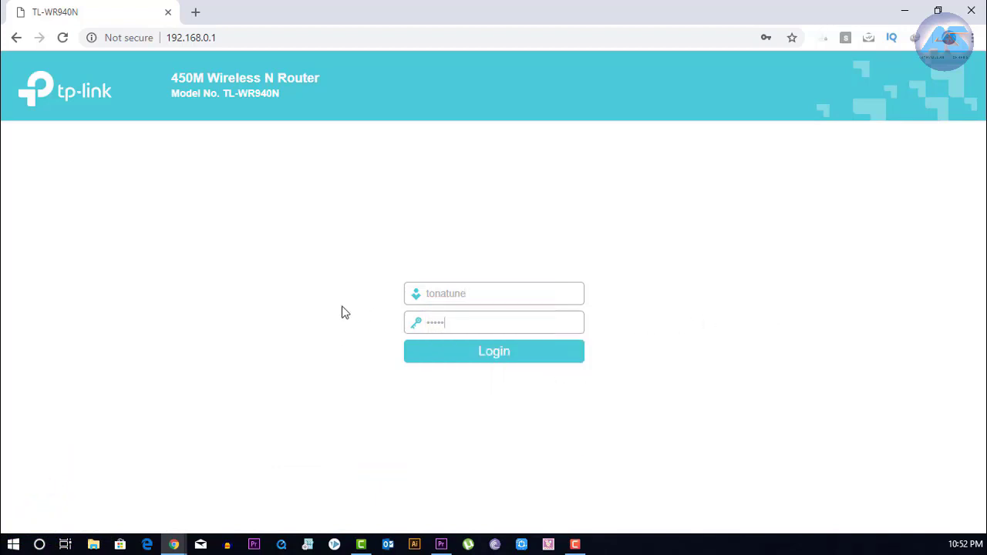
left_click(481, 356)
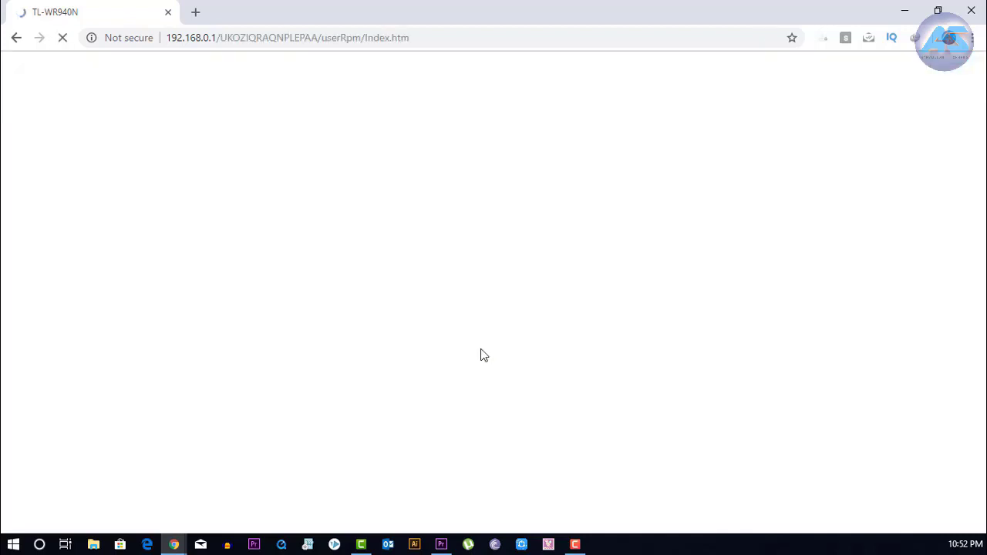